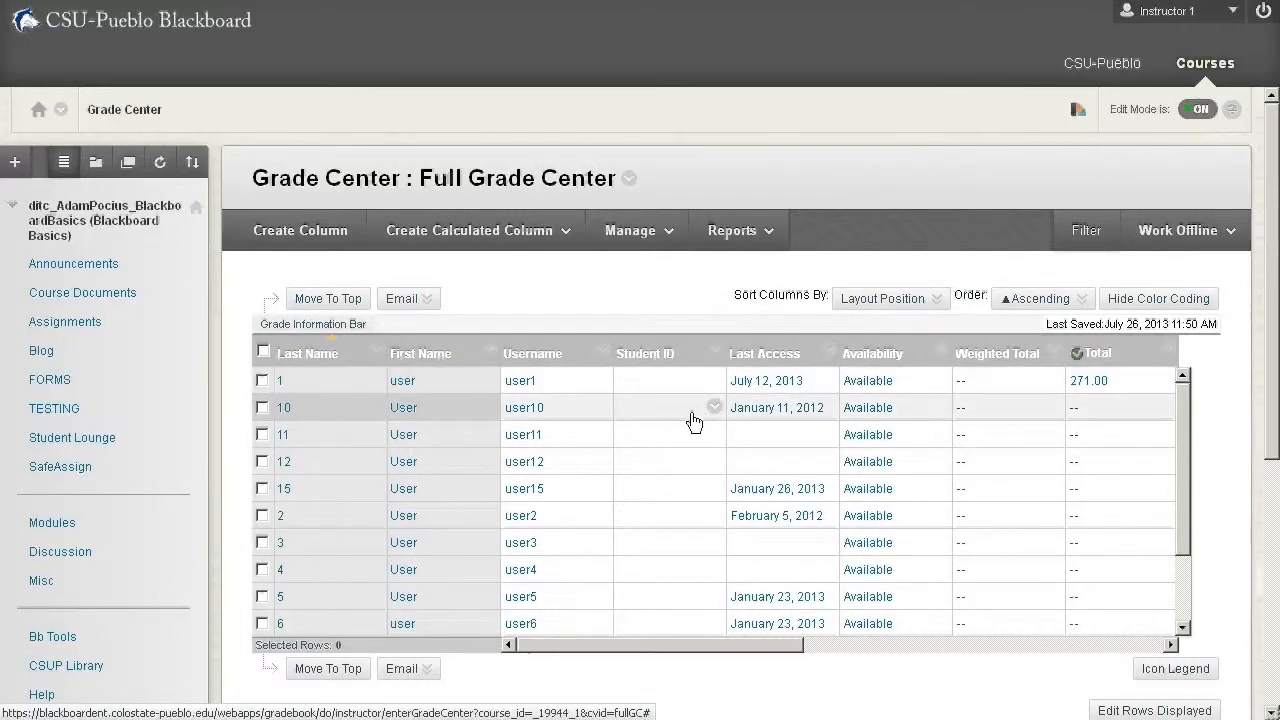
# - Hide the Student ID column in the Full Grade Center and open the Column Organization page
pyautogui.click(717, 351)
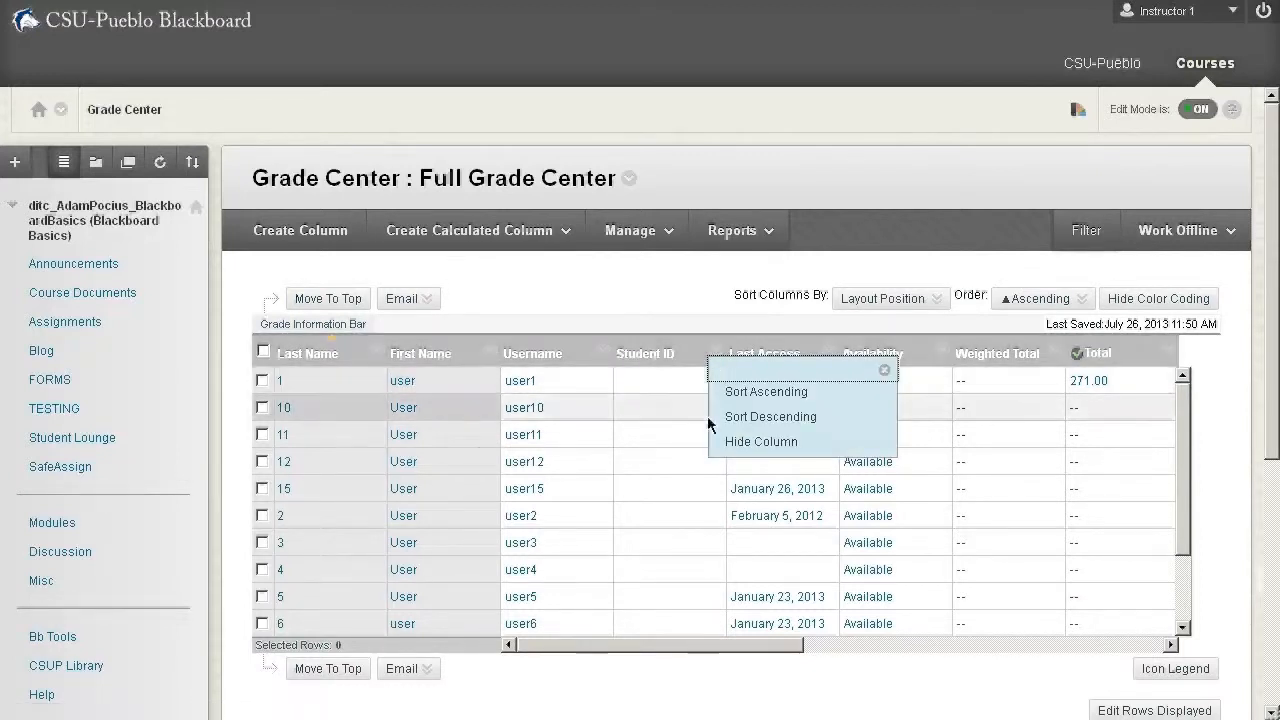
pyautogui.click(752, 440)
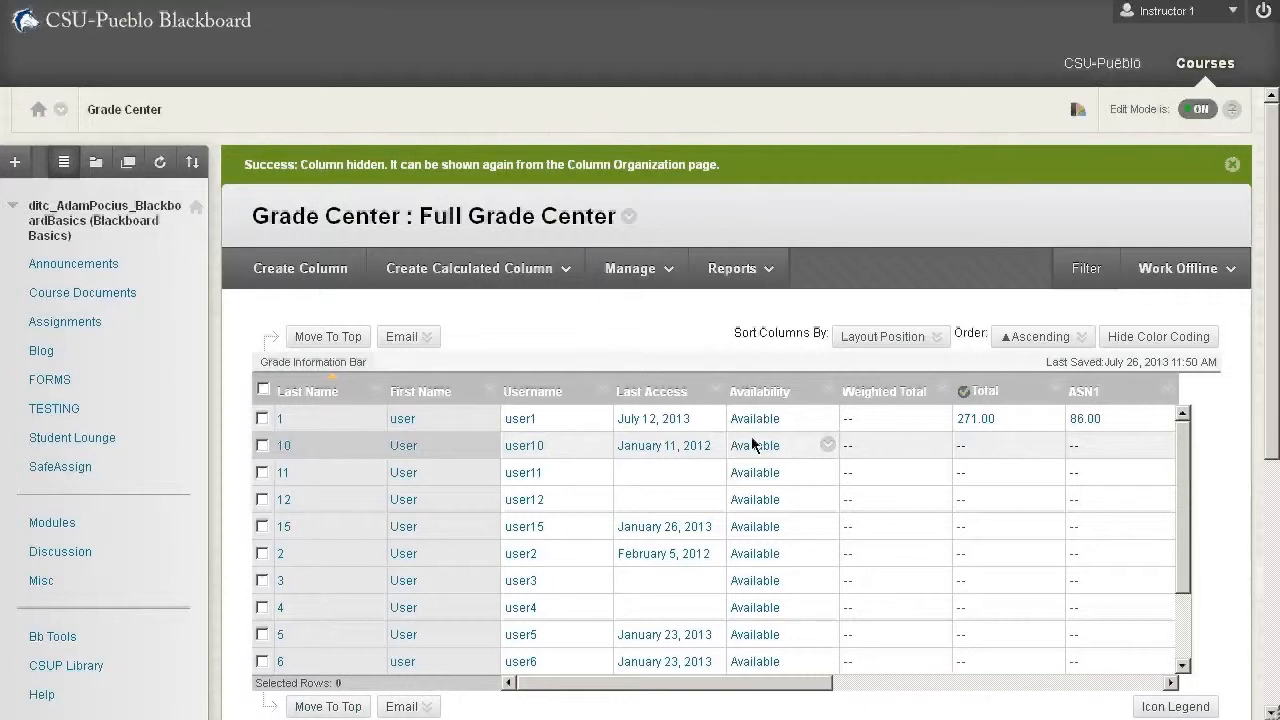
pyautogui.click(634, 272)
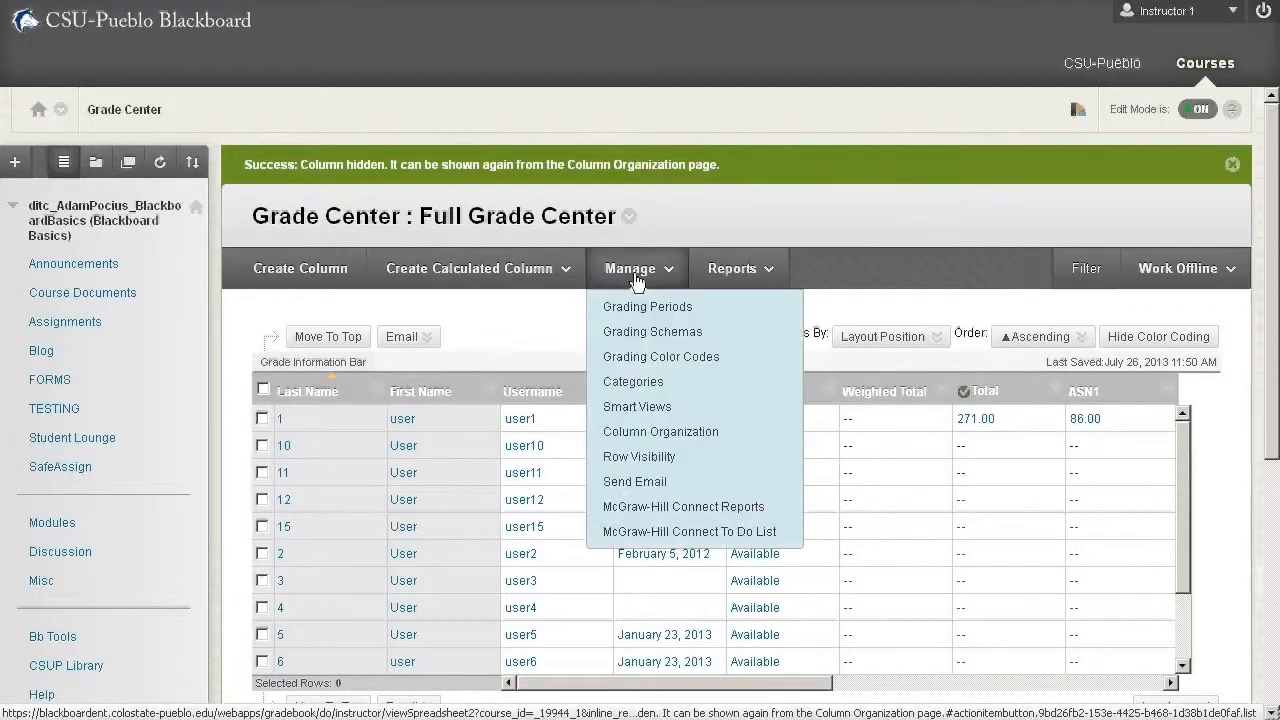
pyautogui.click(661, 440)
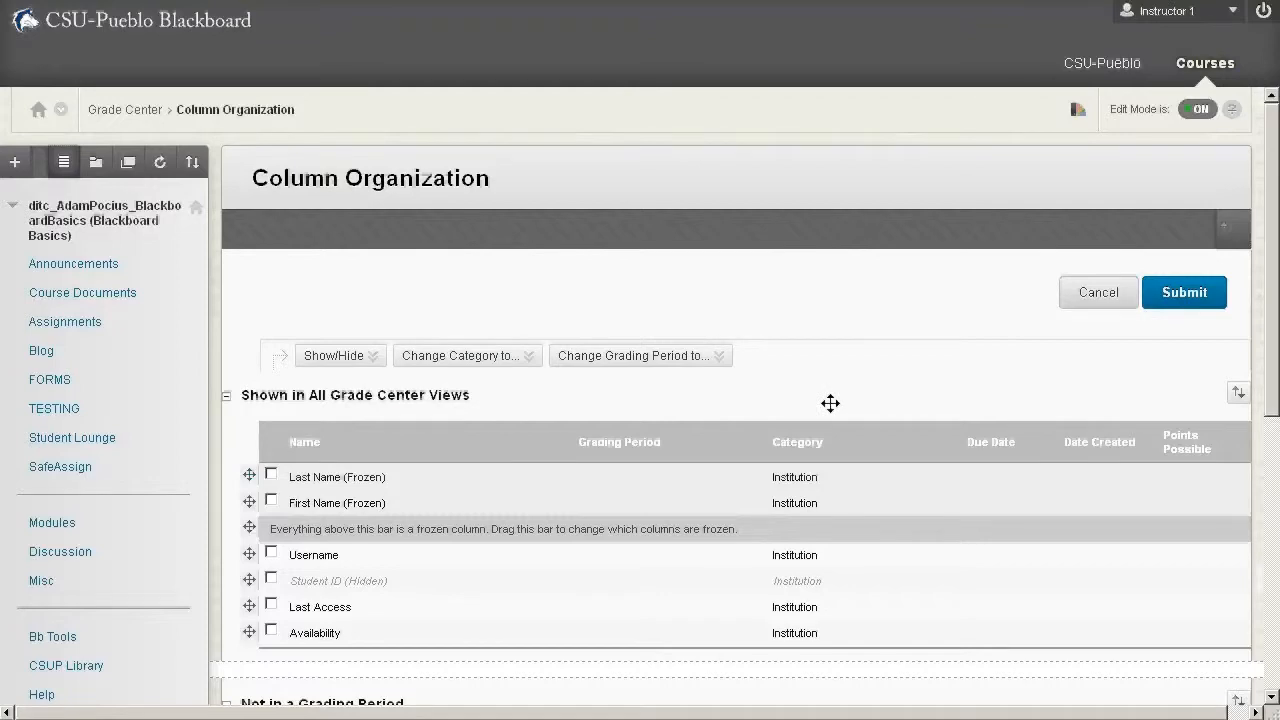
# - Collapse the course menu to give the Column Organization page more room
pyautogui.scroll(-5, 830, 403)
pyautogui.scroll(5, 830, 403)
pyautogui.scroll(-5, 830, 403)
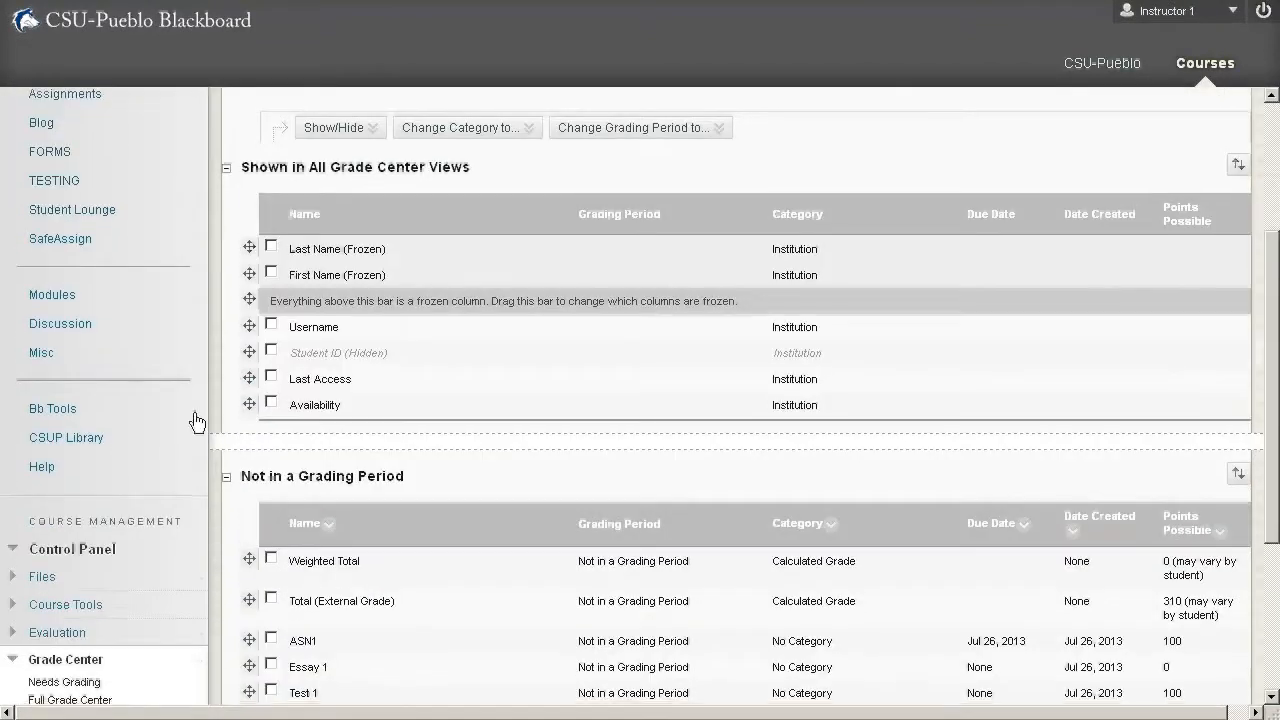
pyautogui.scroll(5, 191, 447)
pyautogui.click(209, 445)
# - Examine the columns shown in all Grade Center views, the columns not in a grading period, and the available category choices
pyautogui.scroll(-2, 820, 400)
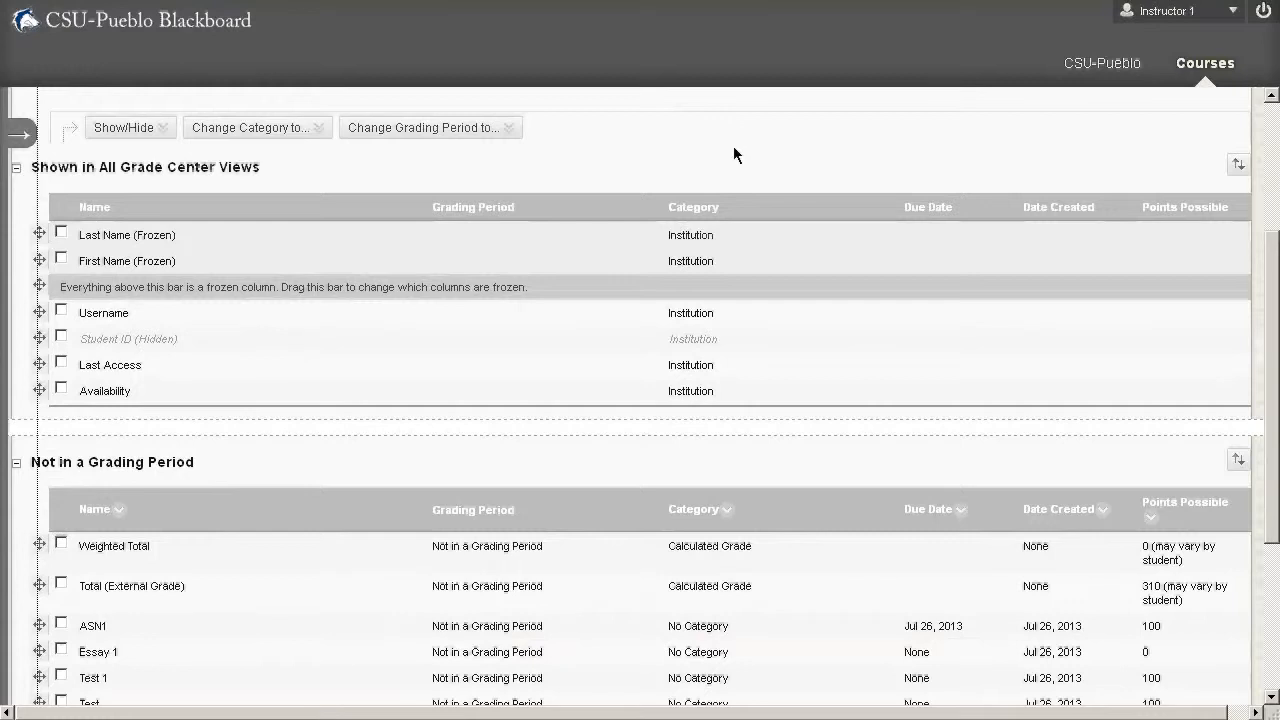
pyautogui.scroll(1, 733, 154)
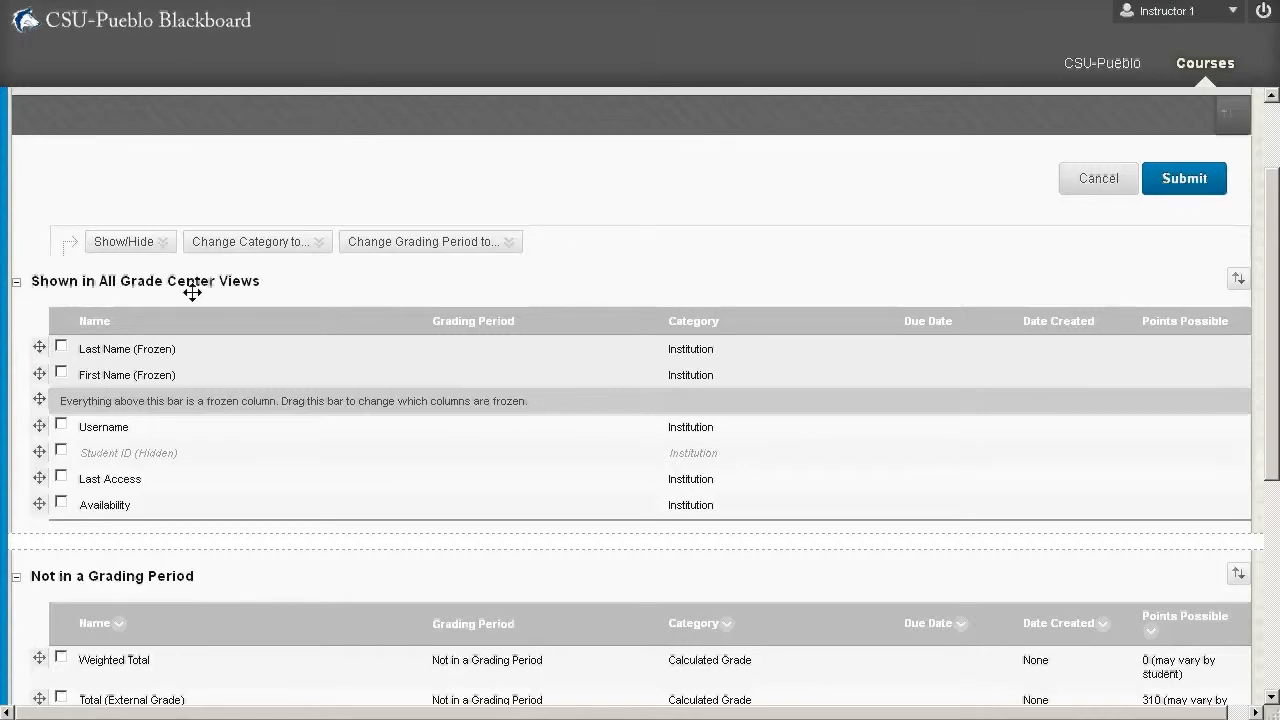
pyautogui.scroll(-2, 191, 294)
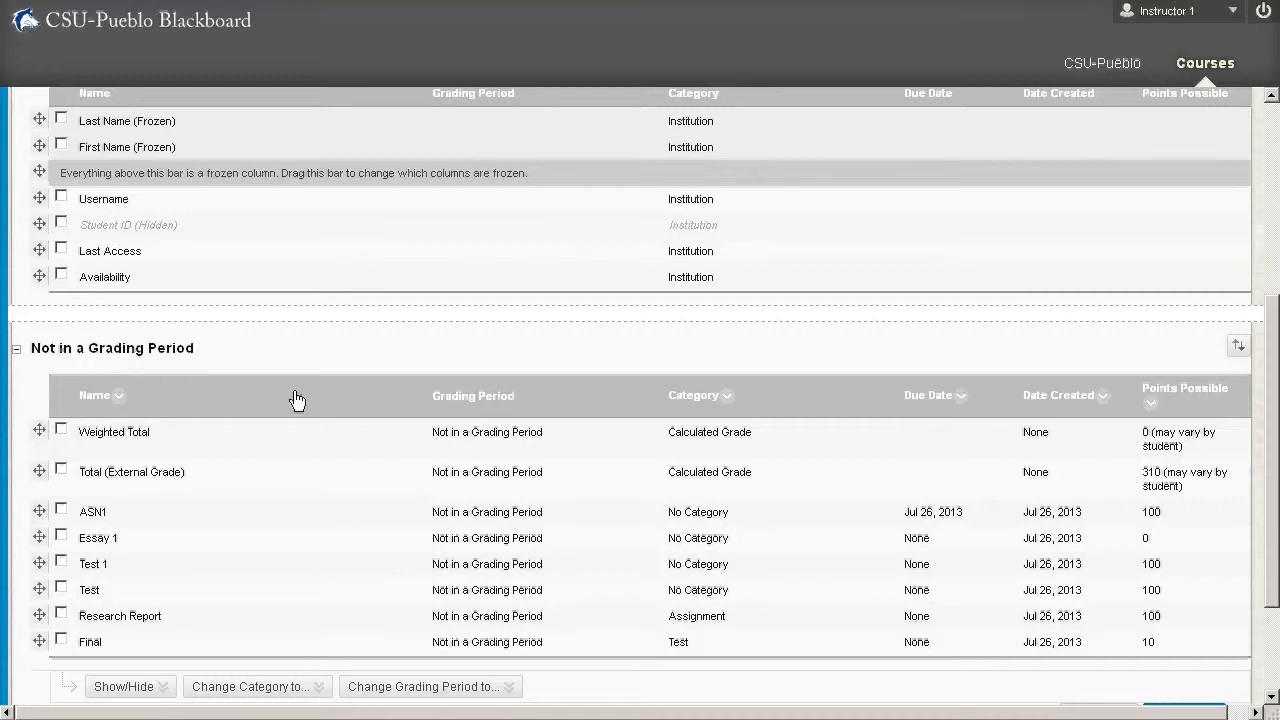
pyautogui.click(250, 686)
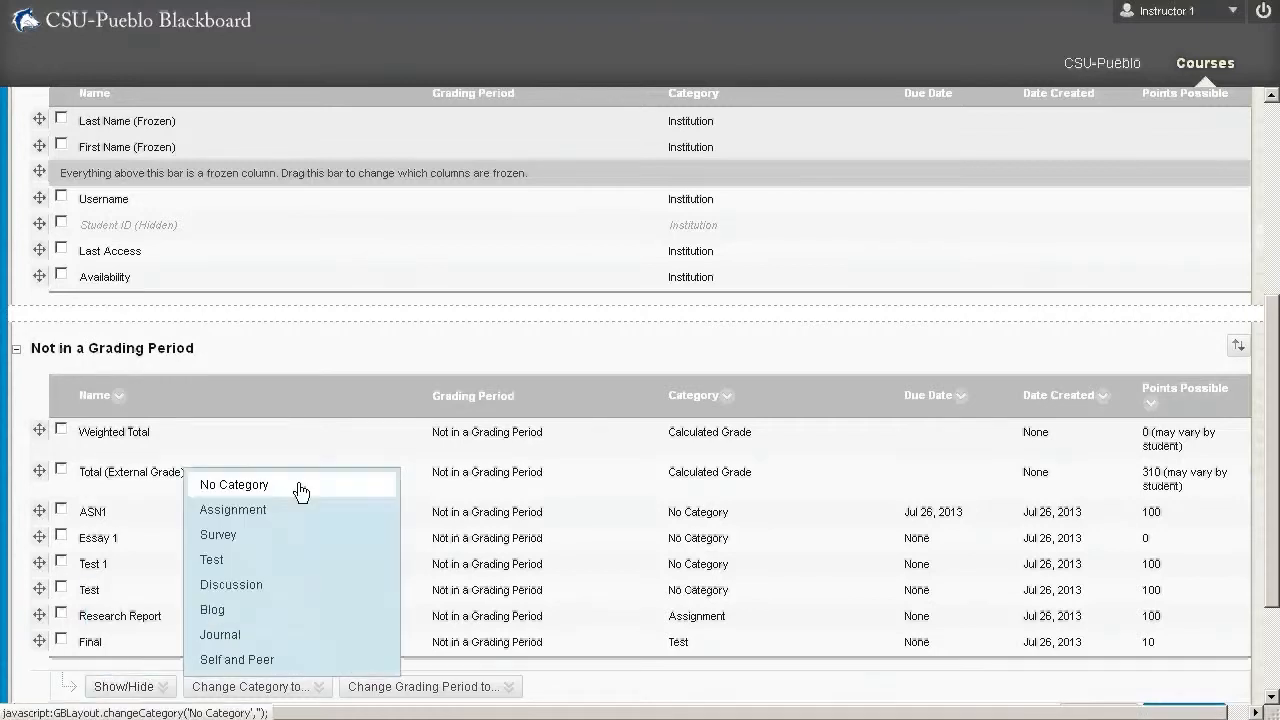
pyautogui.click(219, 196)
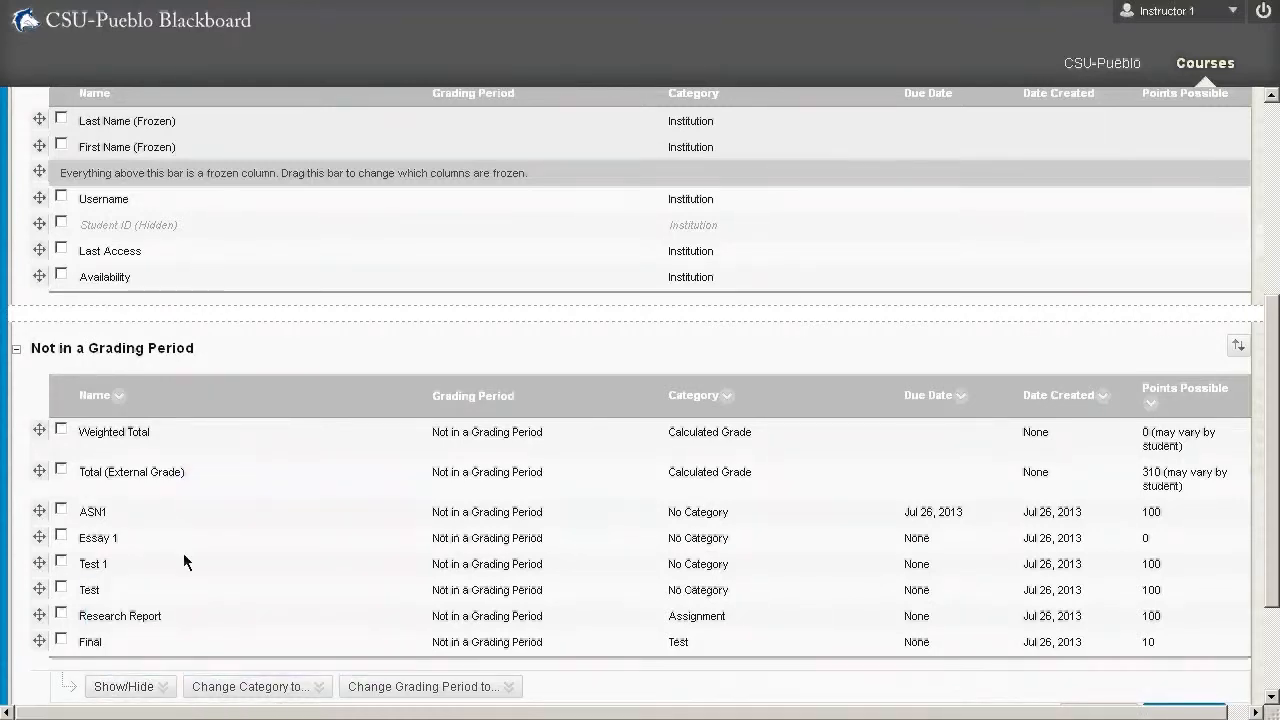
pyautogui.scroll(2, 227, 390)
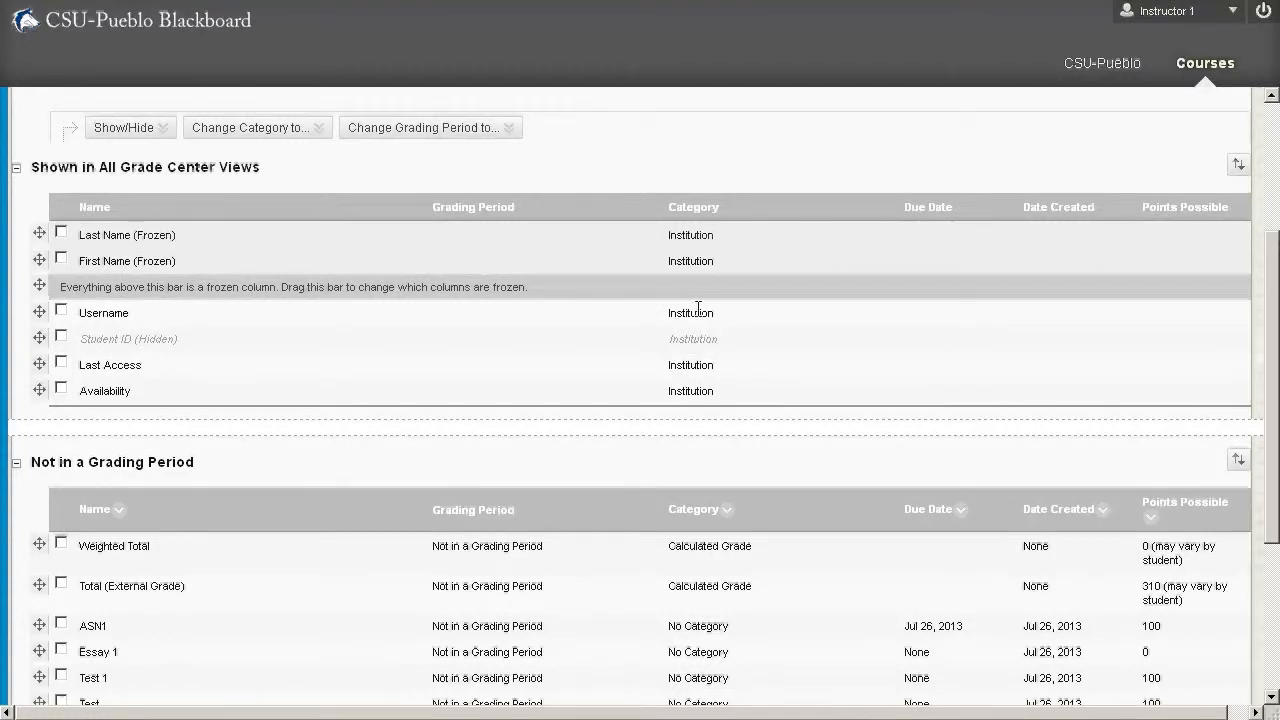
pyautogui.scroll(-2, 697, 363)
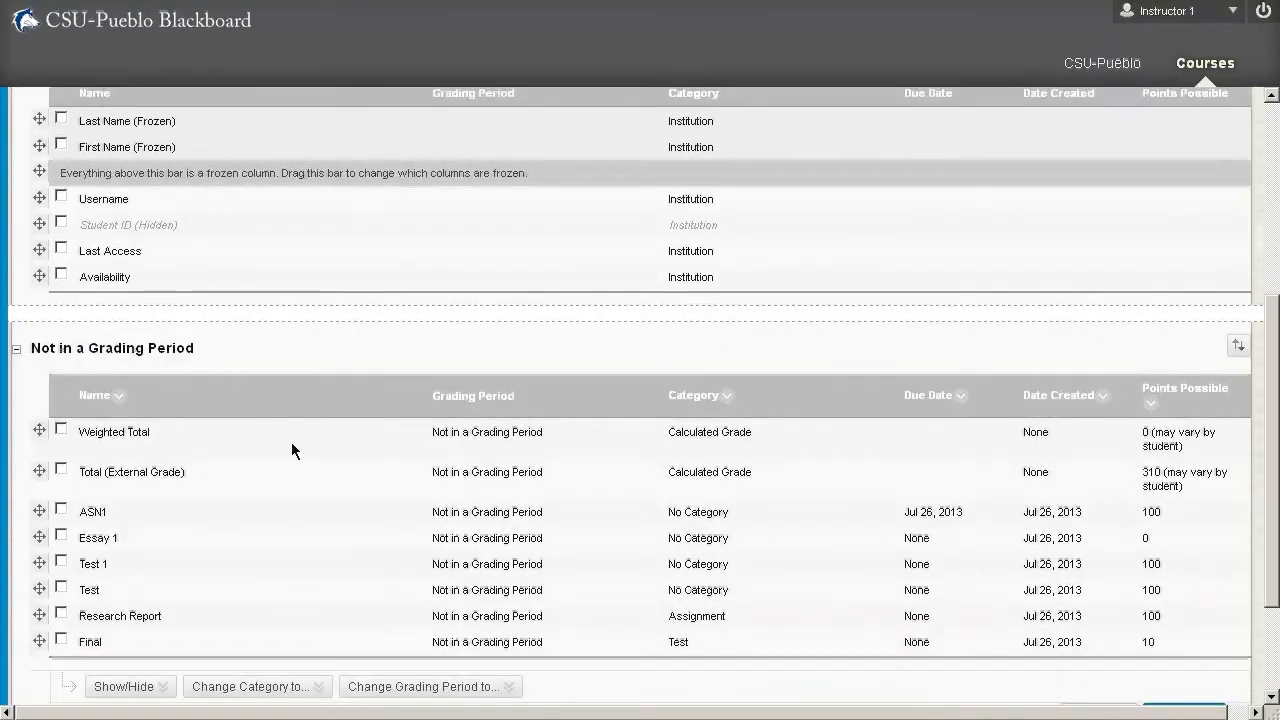
pyautogui.scroll(-3, 277, 464)
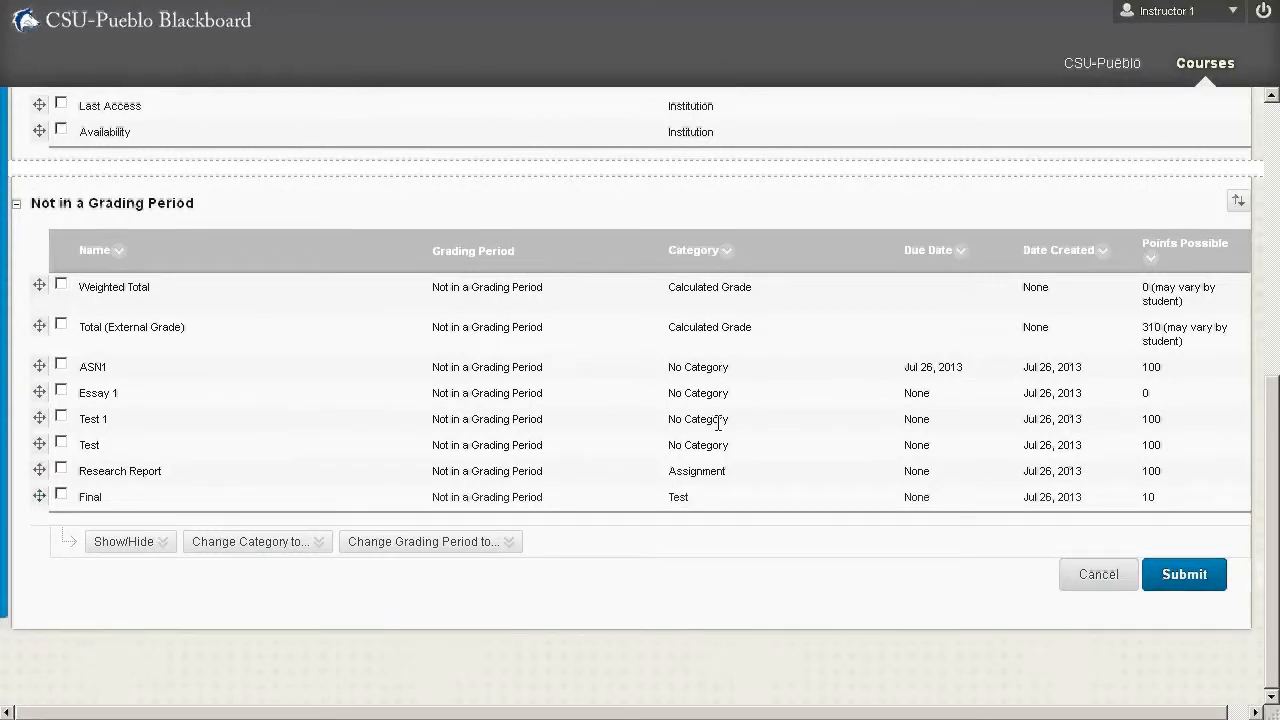
pyautogui.click(100, 543)
pyautogui.scroll(5, 504, 518)
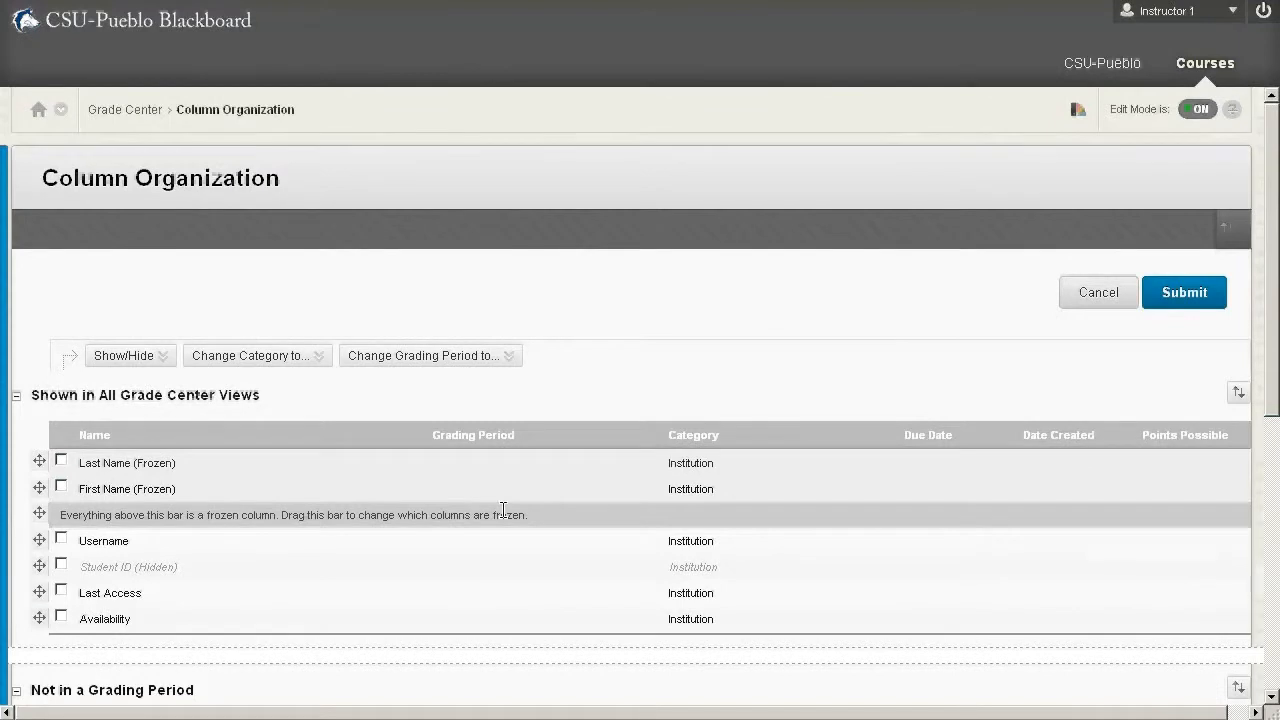
# - Hide the Username, Last Access and Availability columns together
pyautogui.click(61, 540)
pyautogui.click(61, 592)
pyautogui.click(62, 618)
pyautogui.click(124, 356)
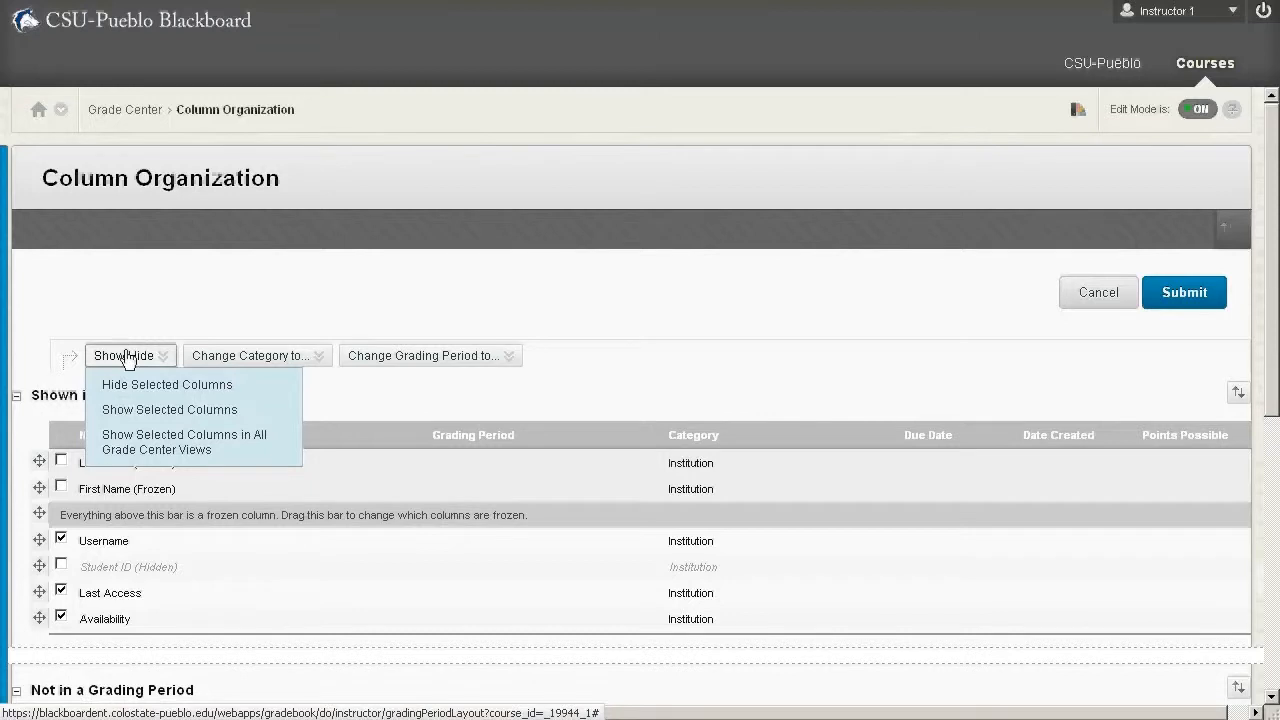
pyautogui.click(126, 384)
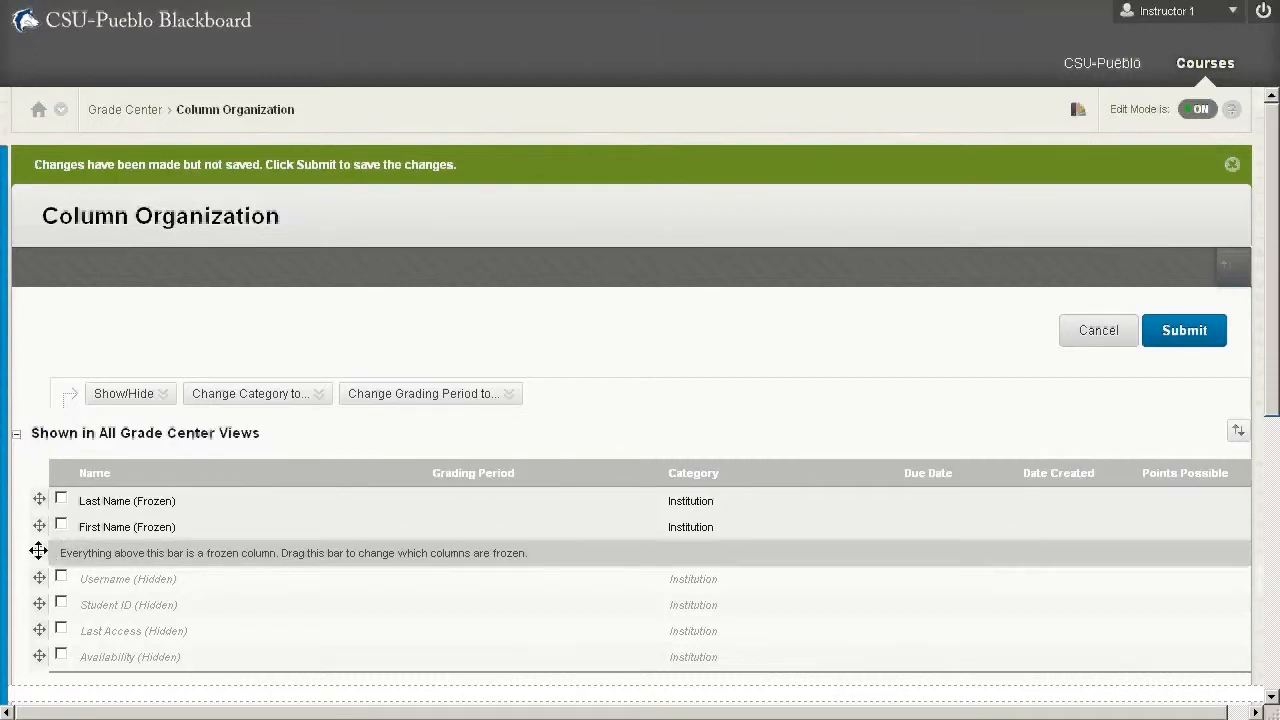
# - Unfreeze the First Name column by placing the freeze bar above it, and move Research Report directly above Test 1
pyautogui.moveTo(38, 550); pyautogui.dragTo(39, 525)
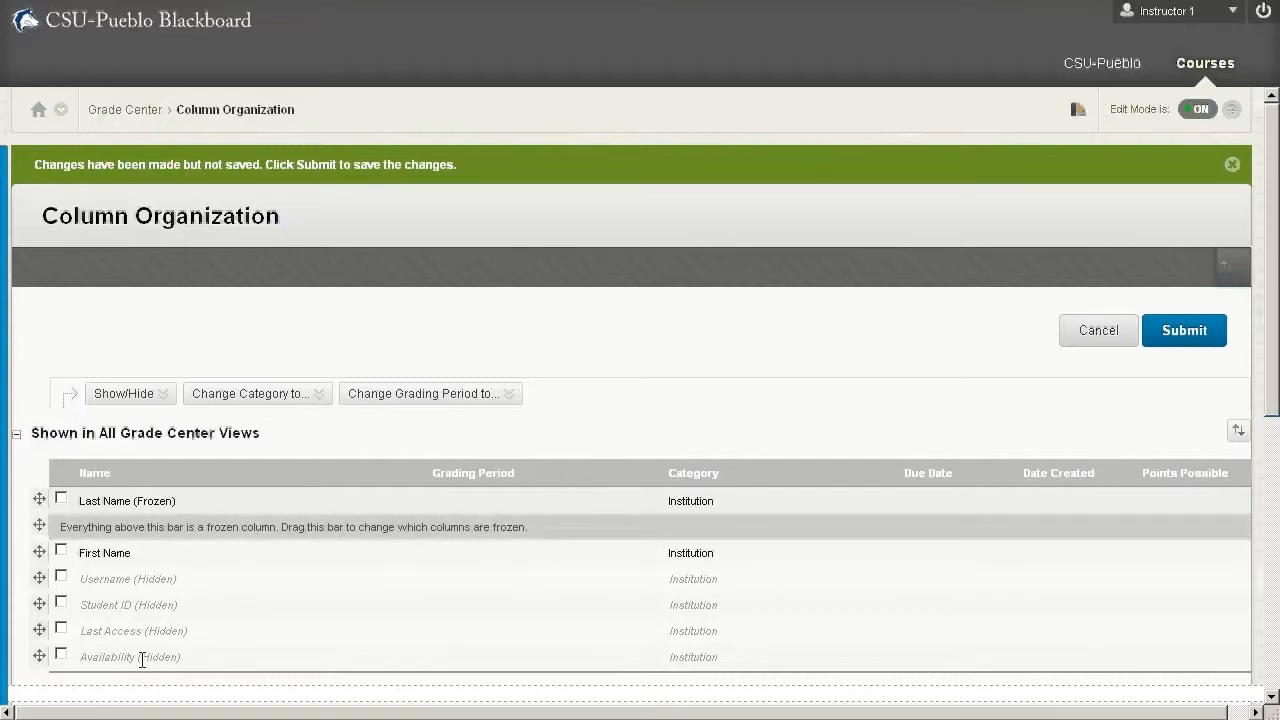
pyautogui.scroll(-5, 244, 590)
pyautogui.click(247, 585)
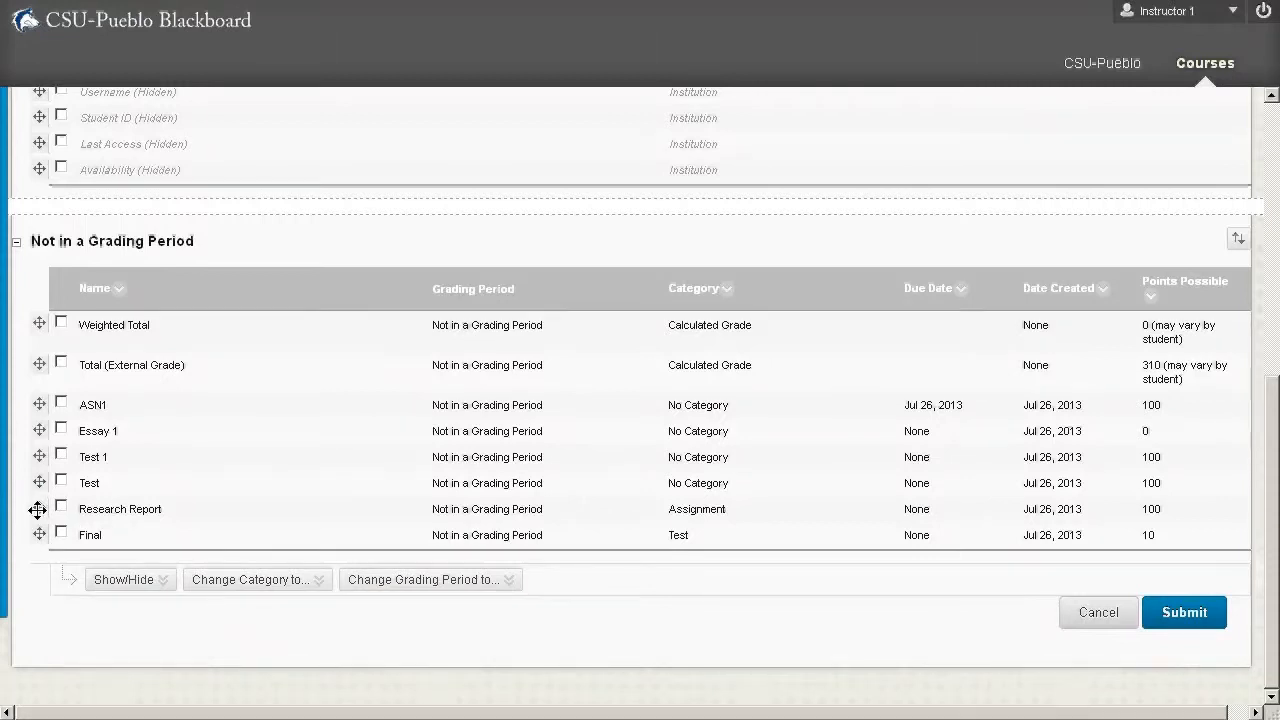
pyautogui.moveTo(37, 510); pyautogui.dragTo(42, 456)
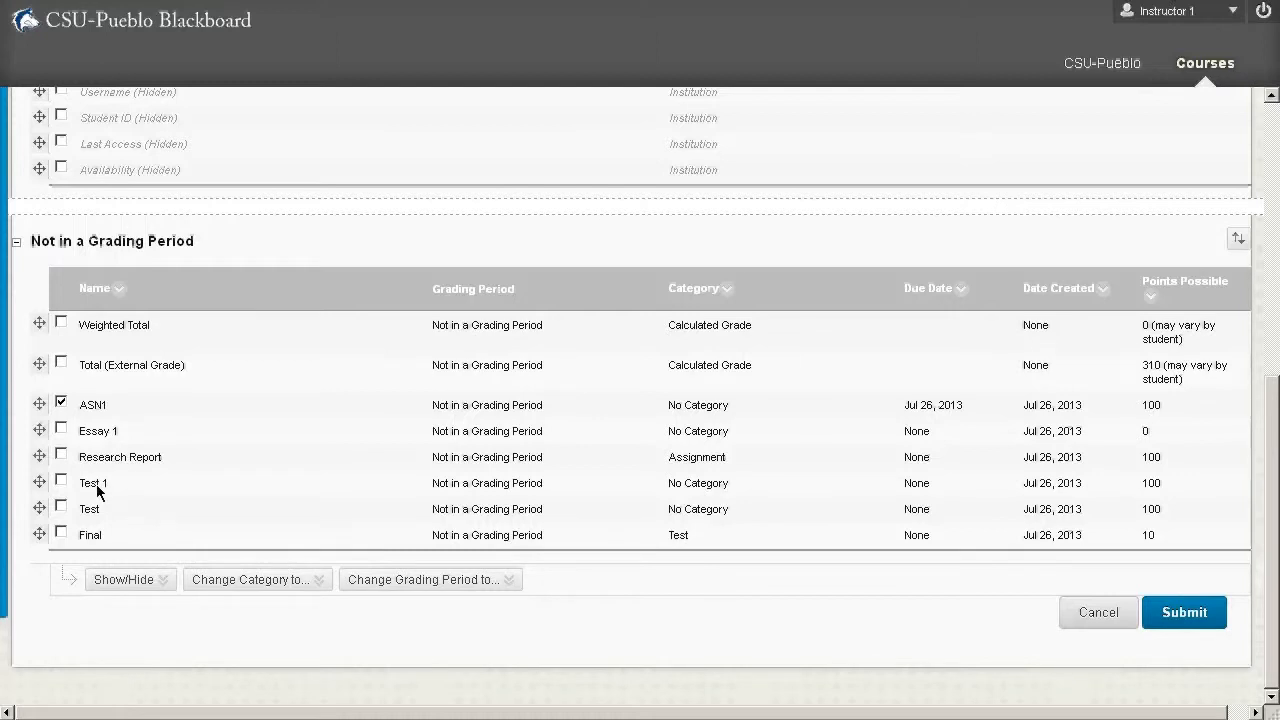
# - Change the category of the ASN1 and Essay 1 columns to Assignment
pyautogui.click(61, 429)
pyautogui.moveTo(250, 580)
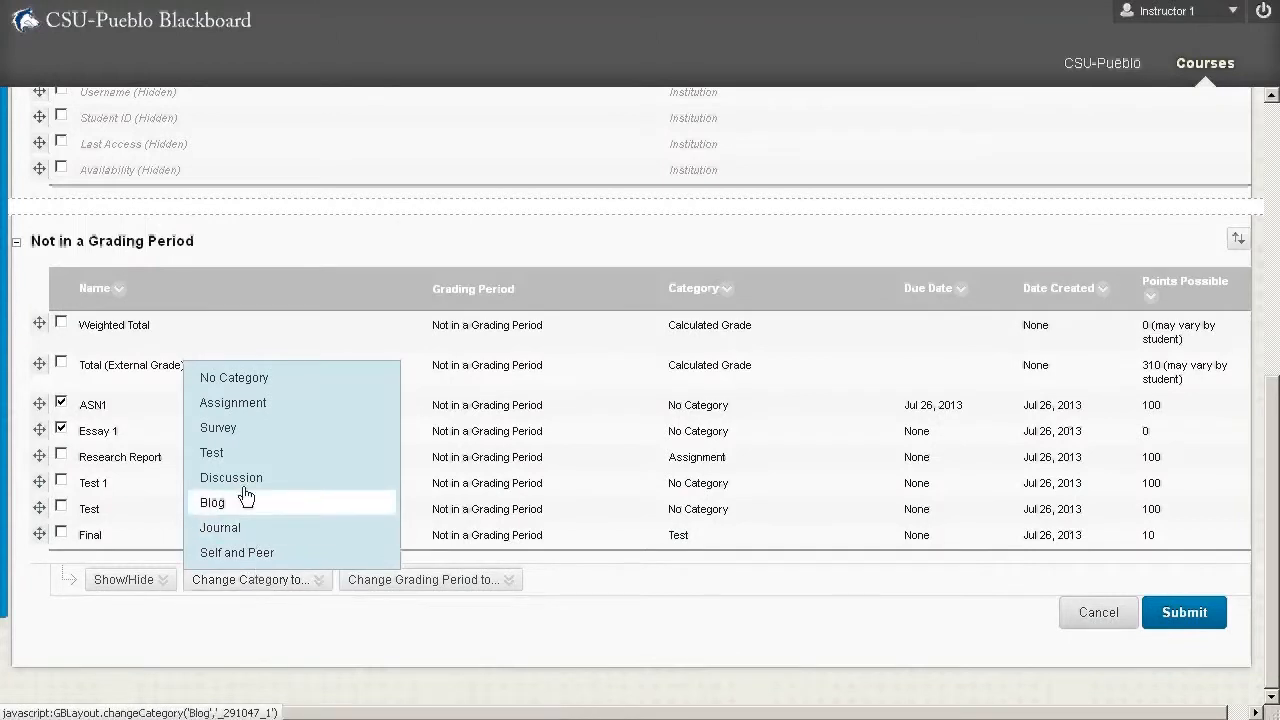
pyautogui.click(261, 404)
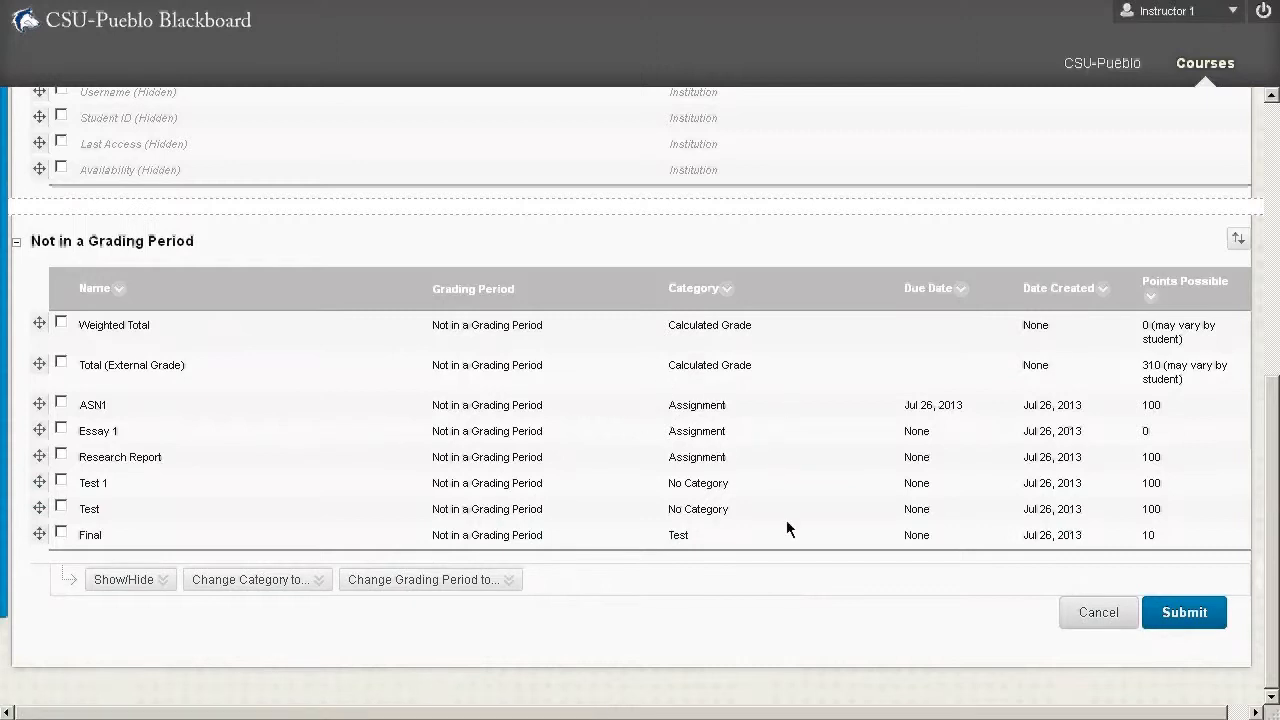
# - Change the category of the Test 1 and Test columns to Test
pyautogui.click(61, 482)
pyautogui.click(61, 507)
pyautogui.click(244, 584)
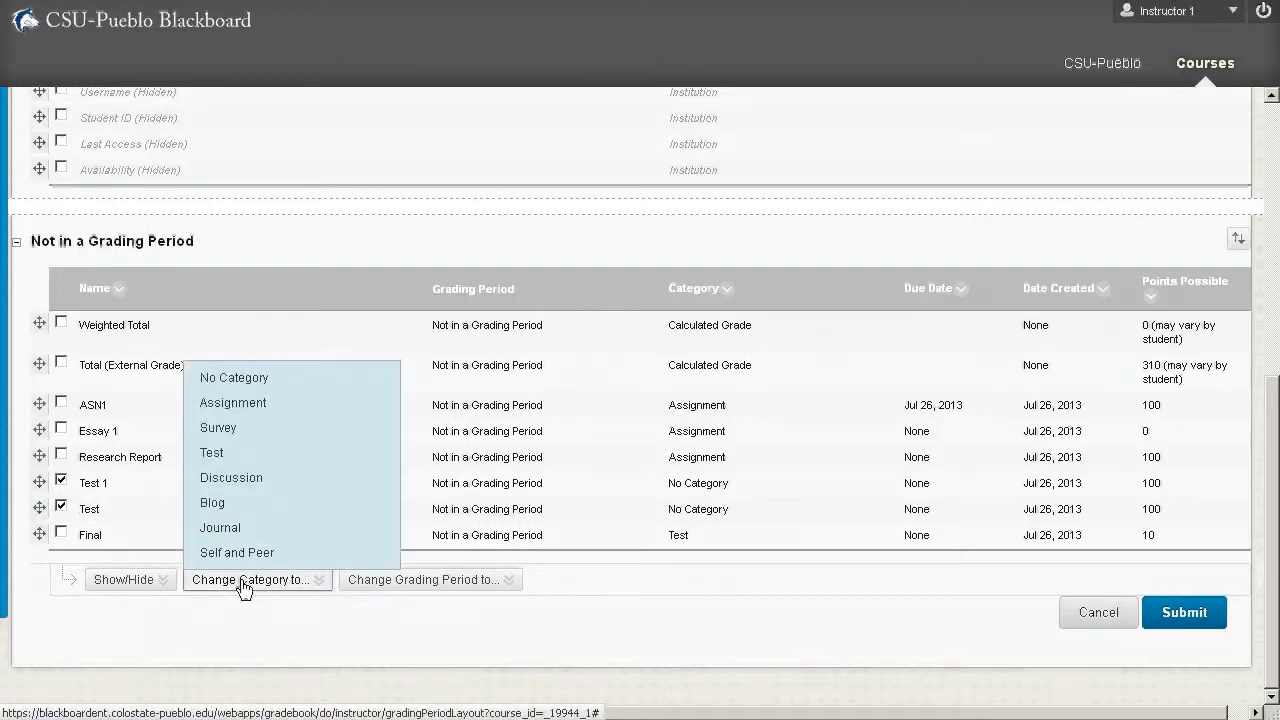
pyautogui.click(211, 452)
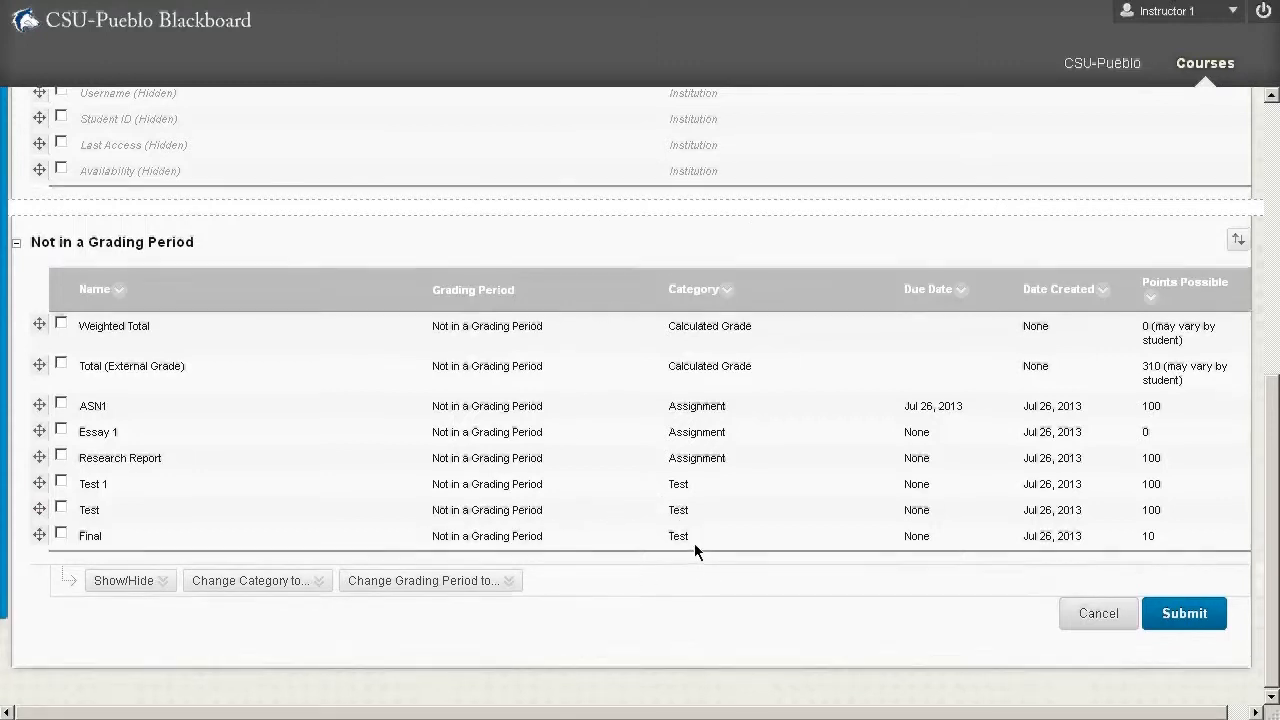
# - Submit the column organization changes and return to the Full Grade Center
pyautogui.scroll(1, 692, 544)
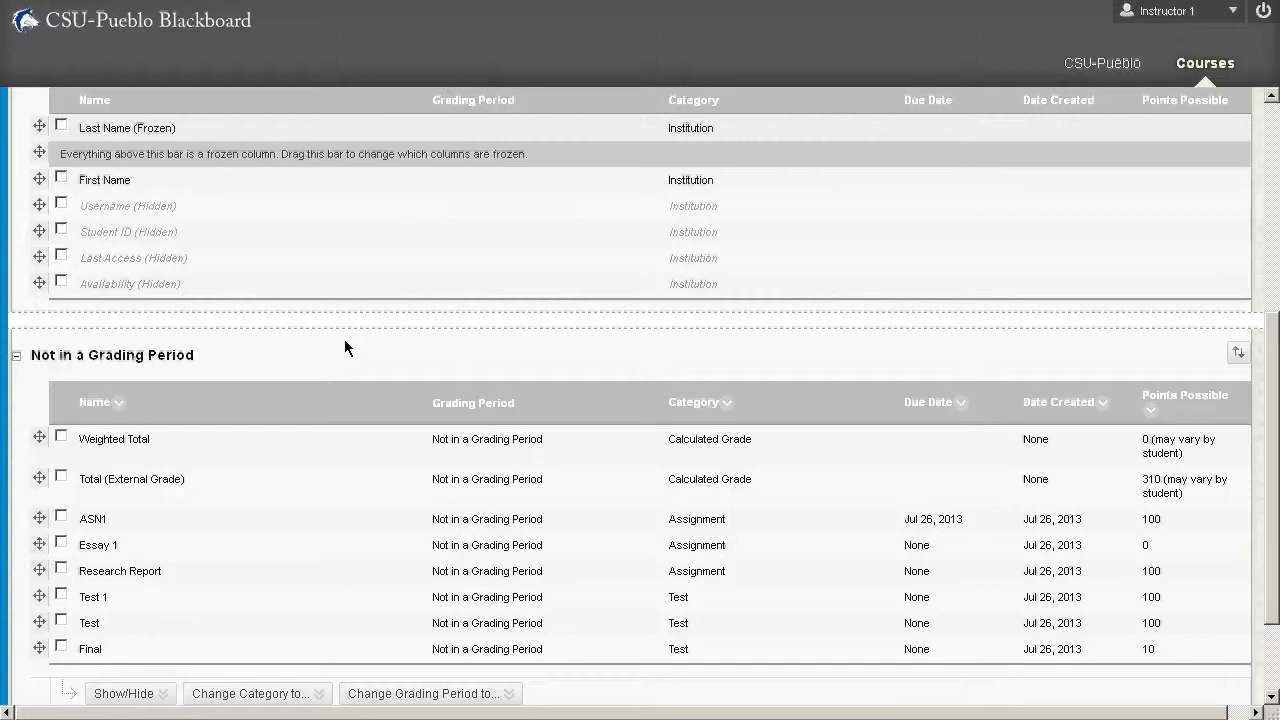
pyautogui.scroll(3, 600, 357)
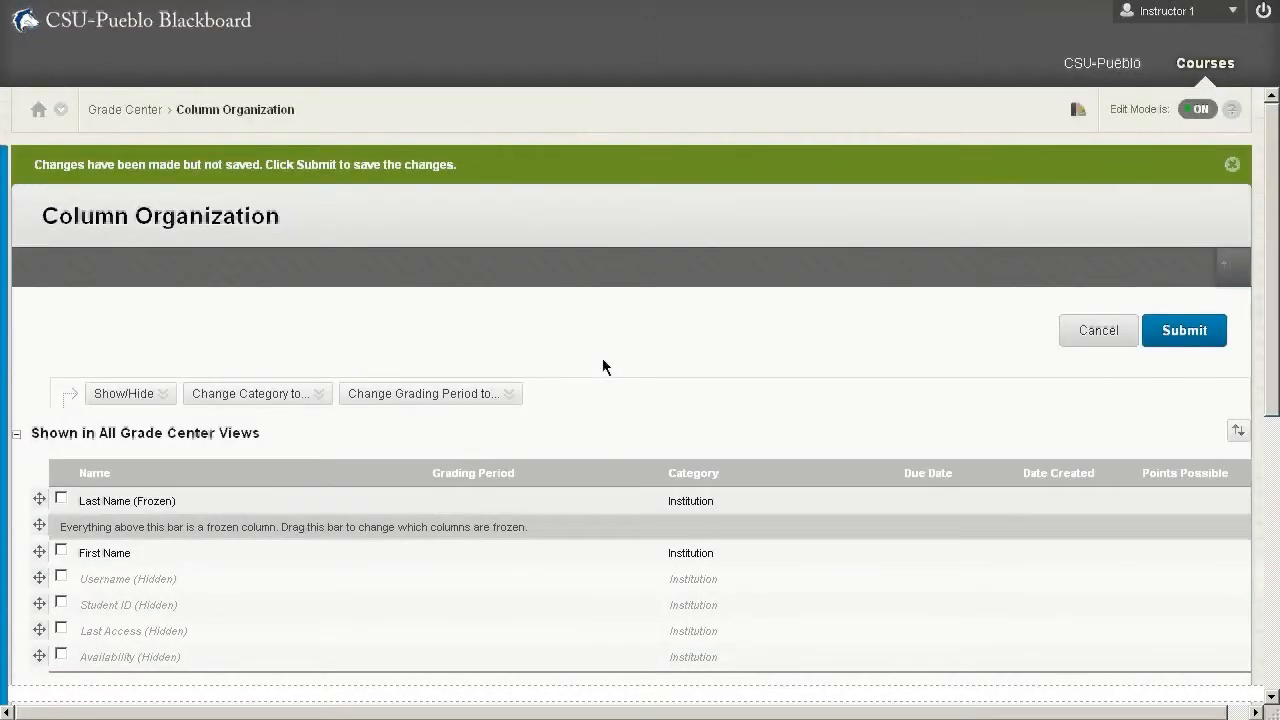
pyautogui.click(1193, 341)
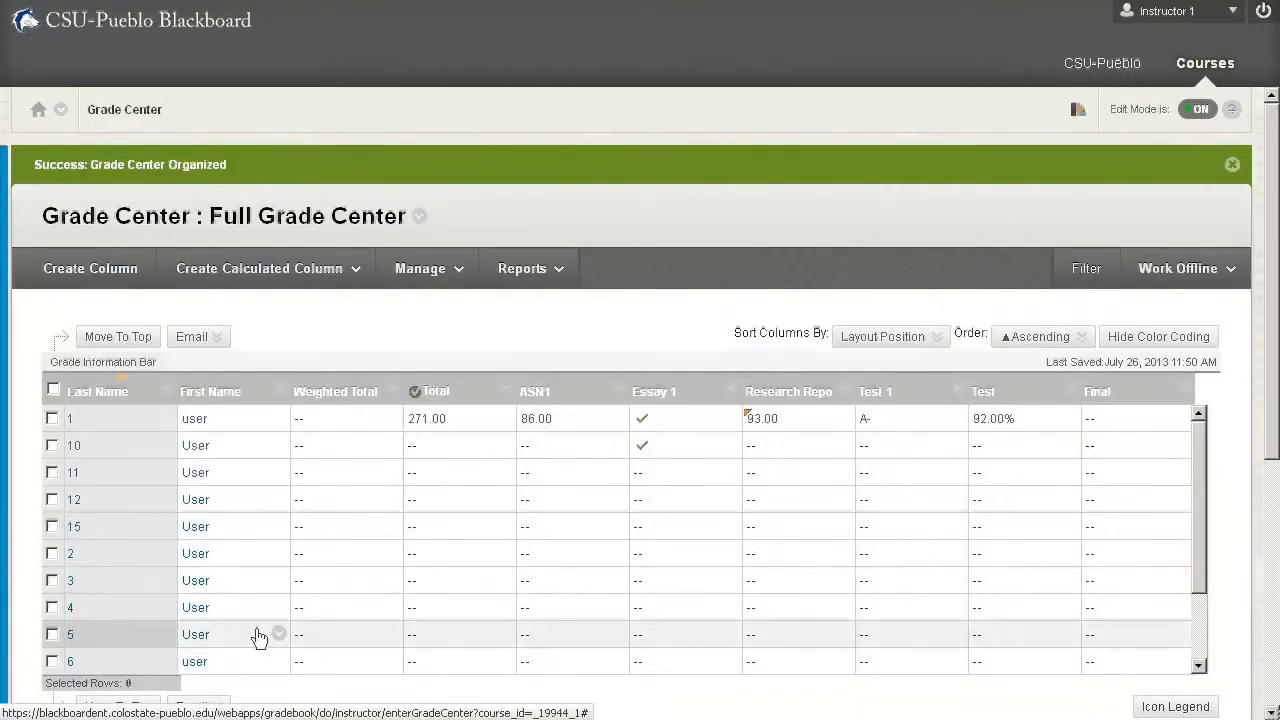
# - Shrink the browser window and check how the frozen Last Name column behaves while viewing the further grade columns
pyautogui.click(216, 707)
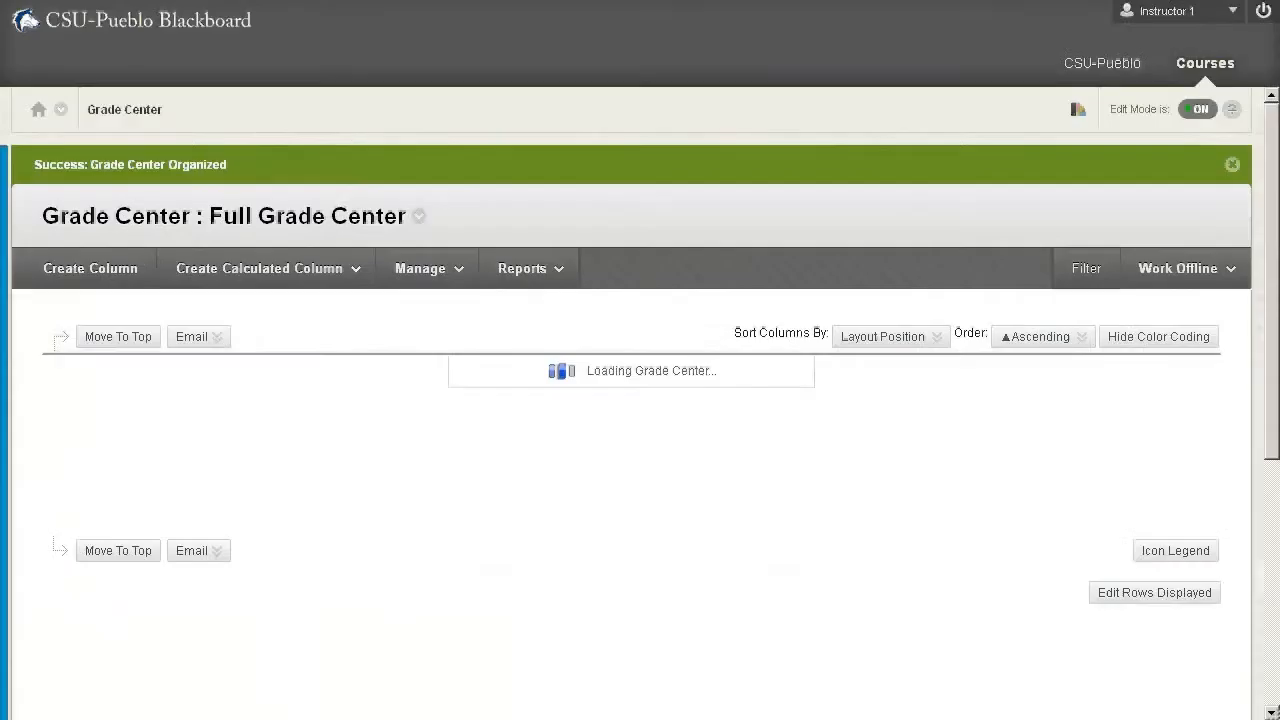
pyautogui.moveTo(1277, 3); pyautogui.dragTo(668, 153)
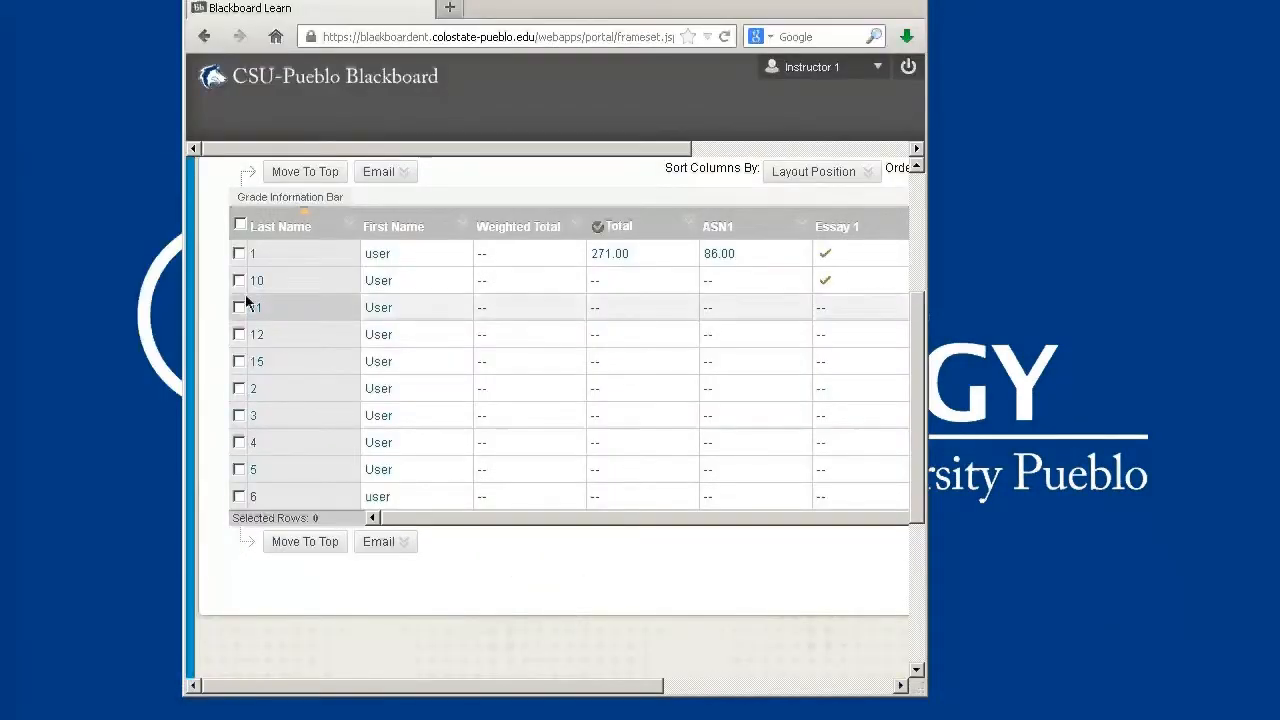
pyautogui.moveTo(405, 519); pyautogui.dragTo(788, 535)
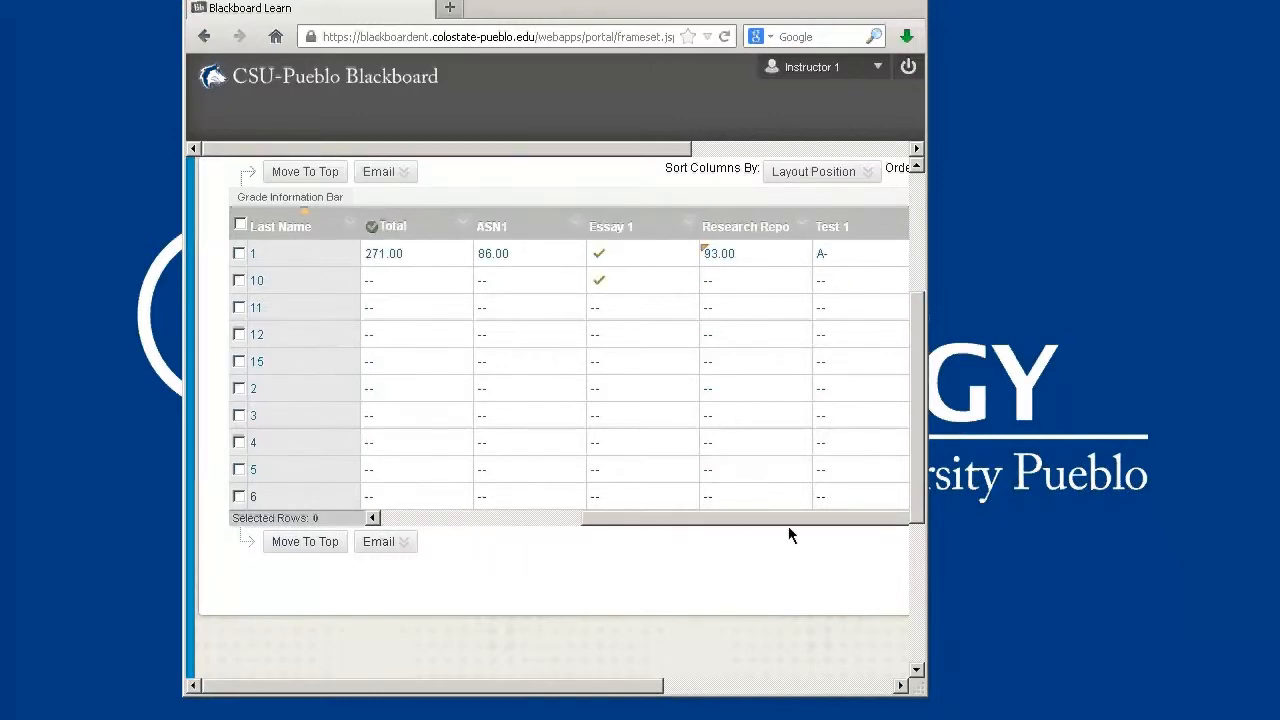